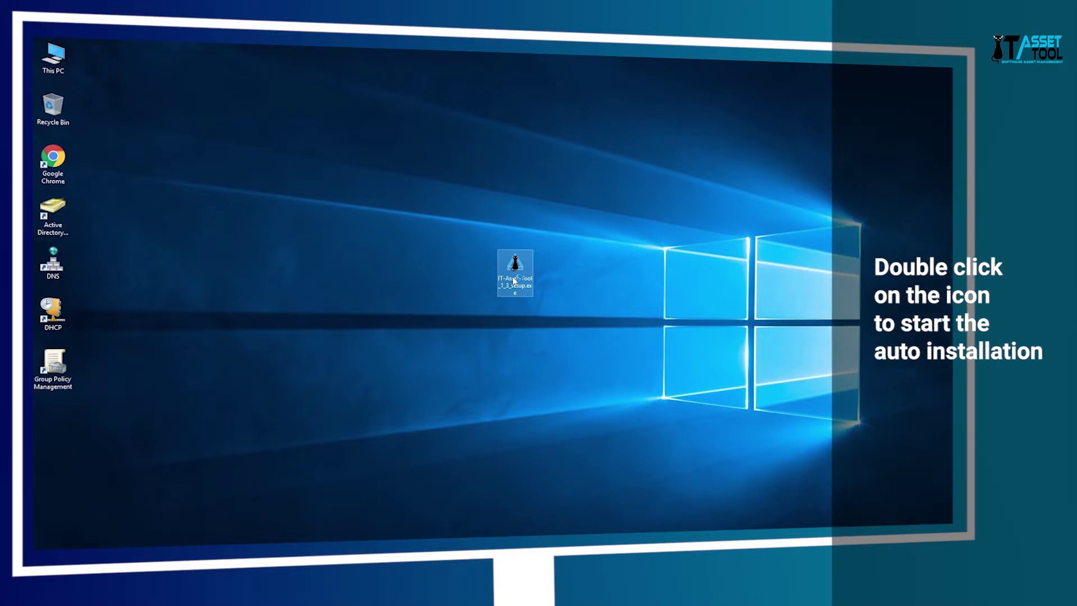
# Install IT Asset Tool with default folders and a desktop shortcut, then launch it
pyautogui.doubleClick(513, 280)
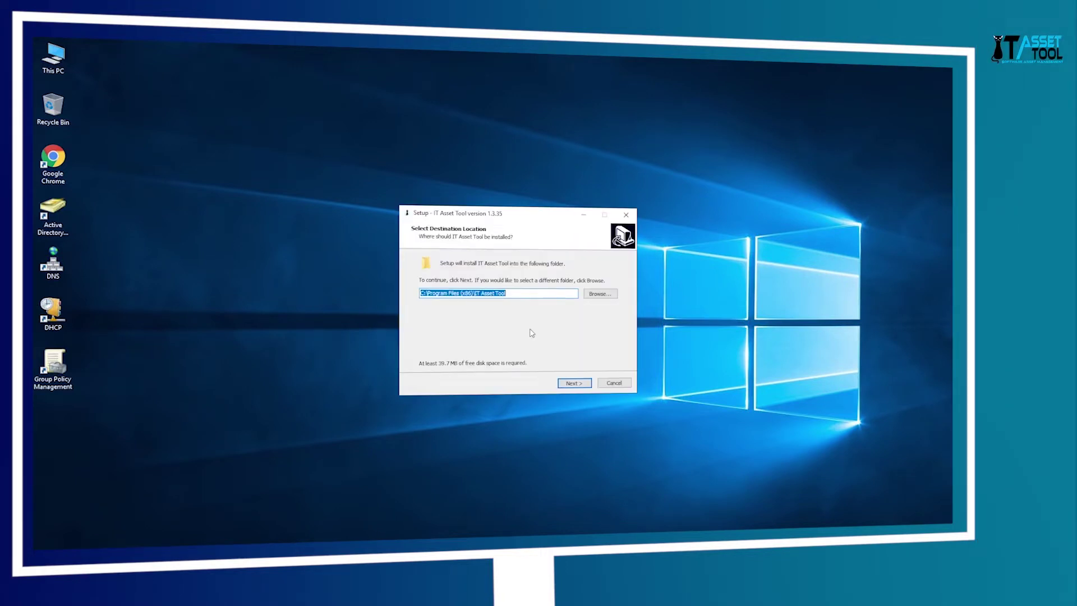
pyautogui.click(580, 385)
pyautogui.click(580, 385)
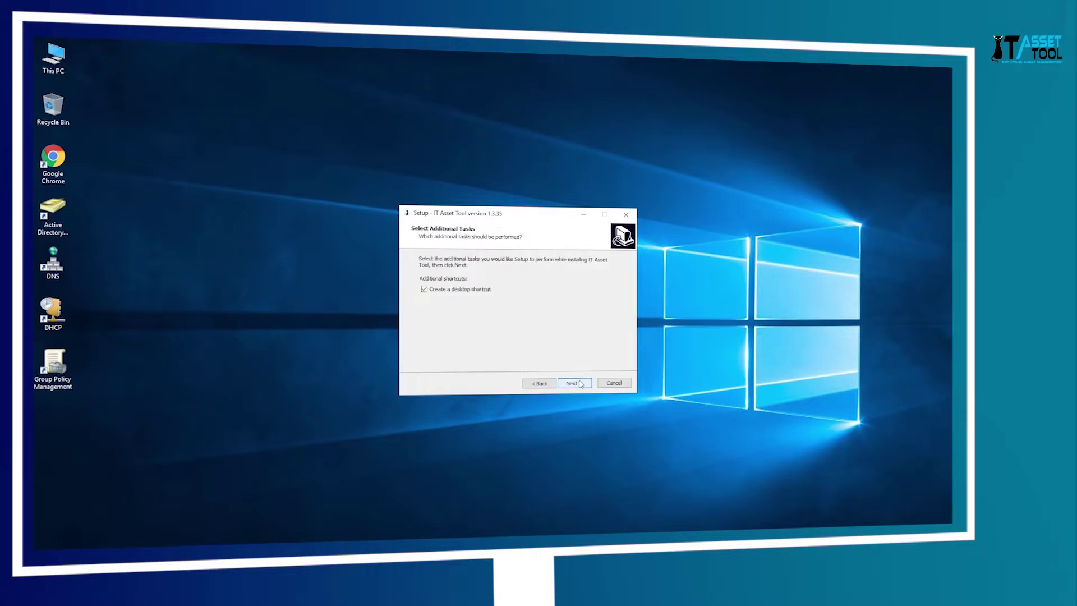
pyautogui.click(579, 385)
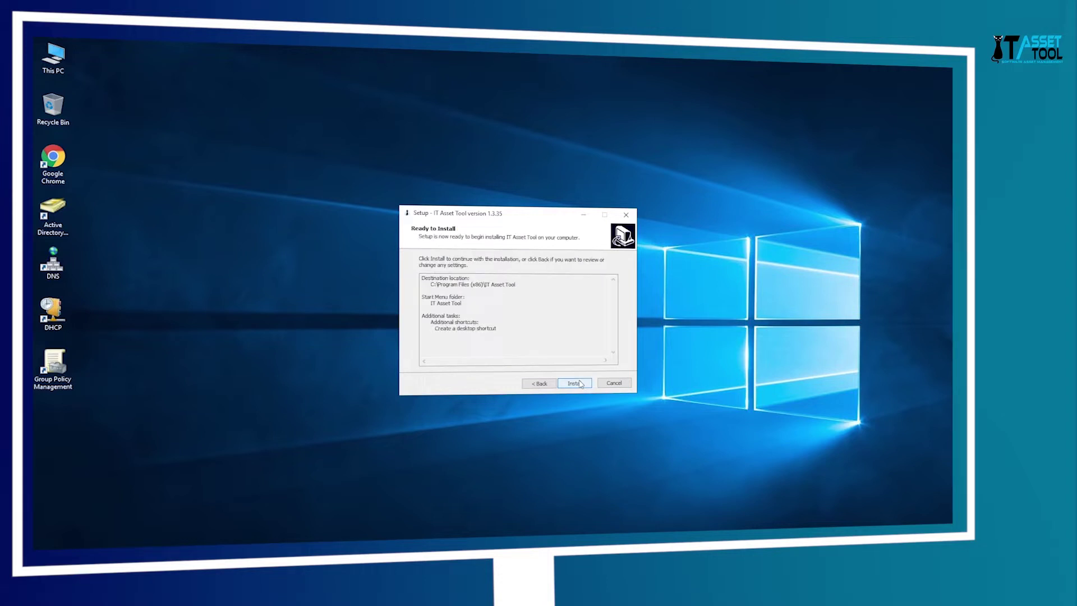
pyautogui.click(581, 384)
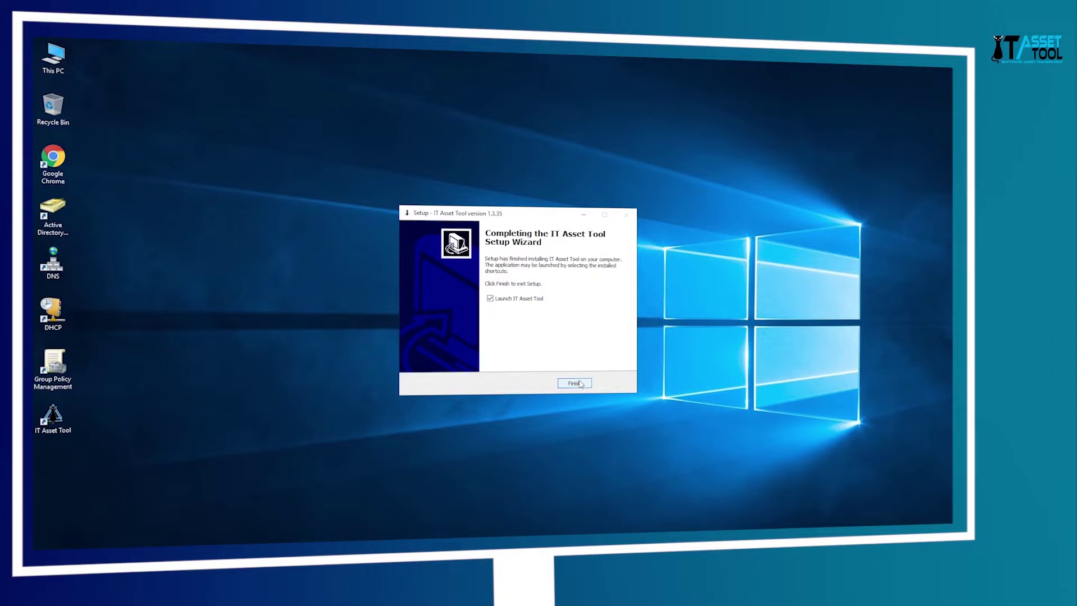
pyautogui.click(580, 385)
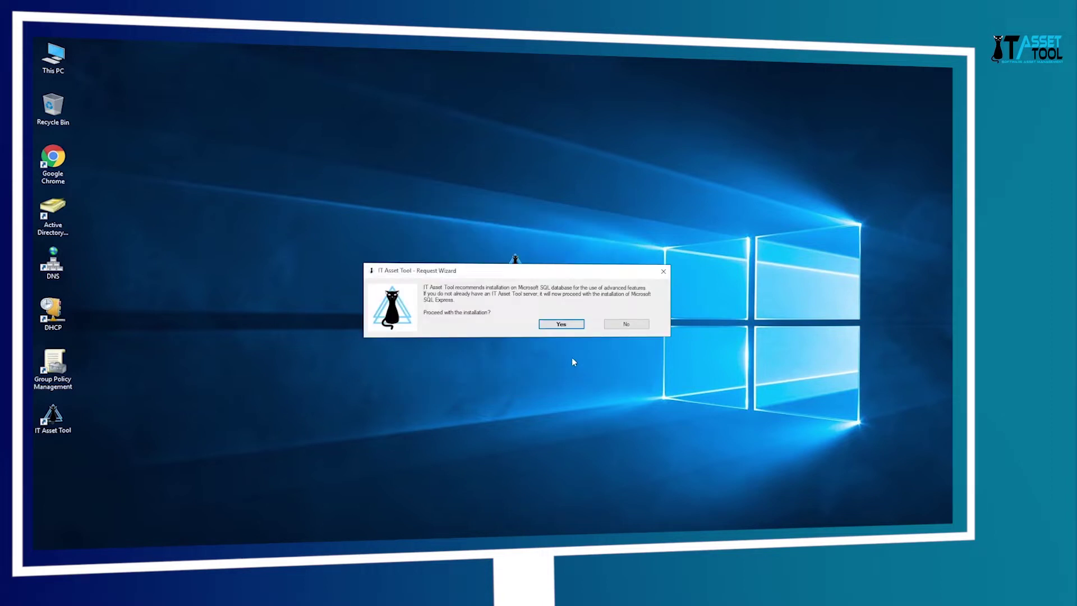
# Agree to install SQL Express and submit the registration email to activate the Enterprise subscription
pyautogui.click(561, 325)
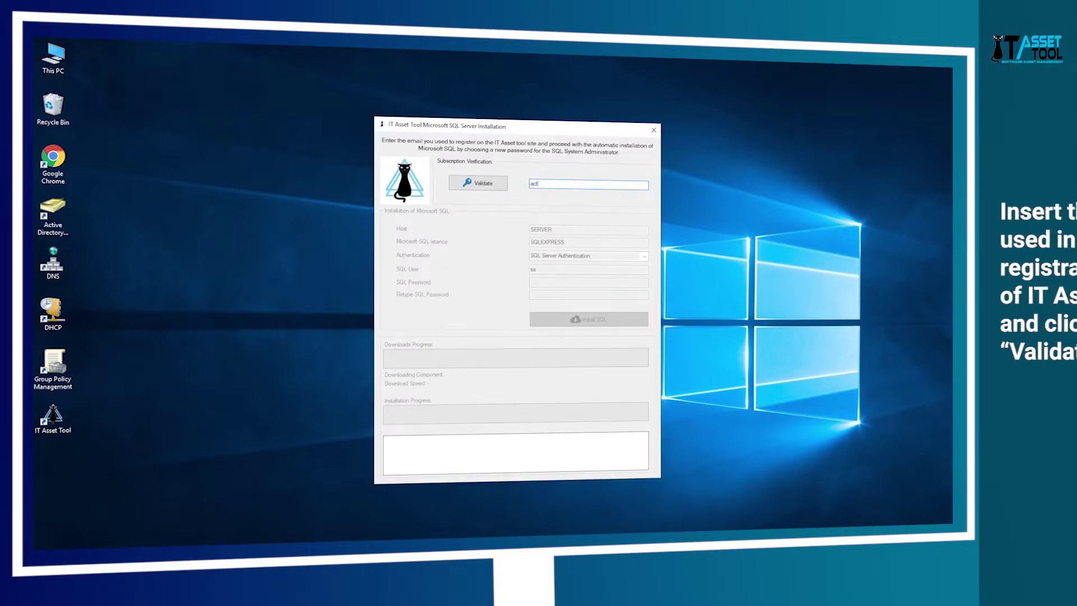
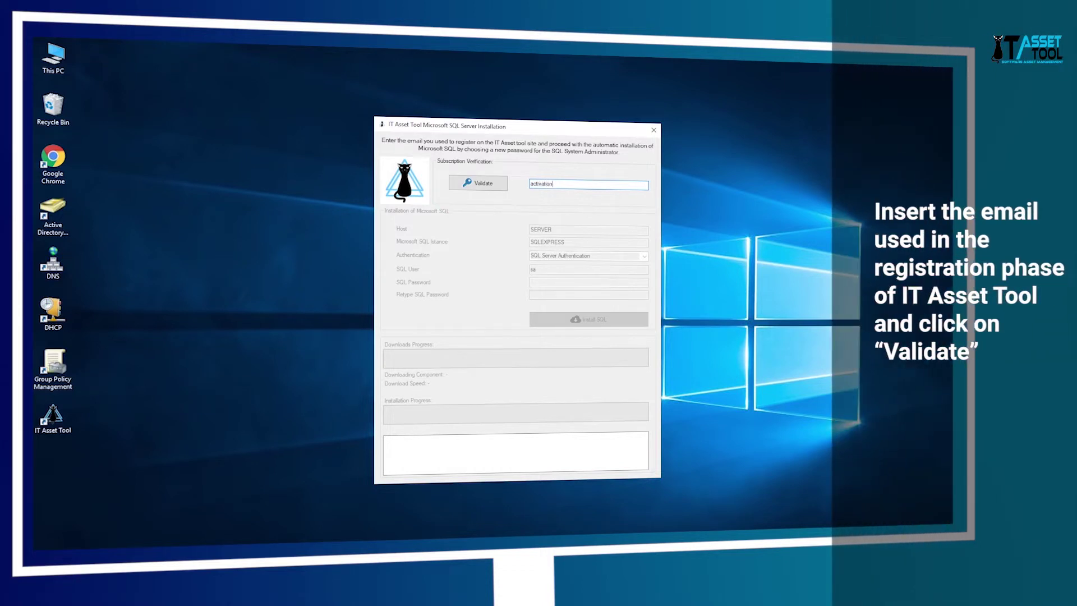
pyautogui.press('Return')
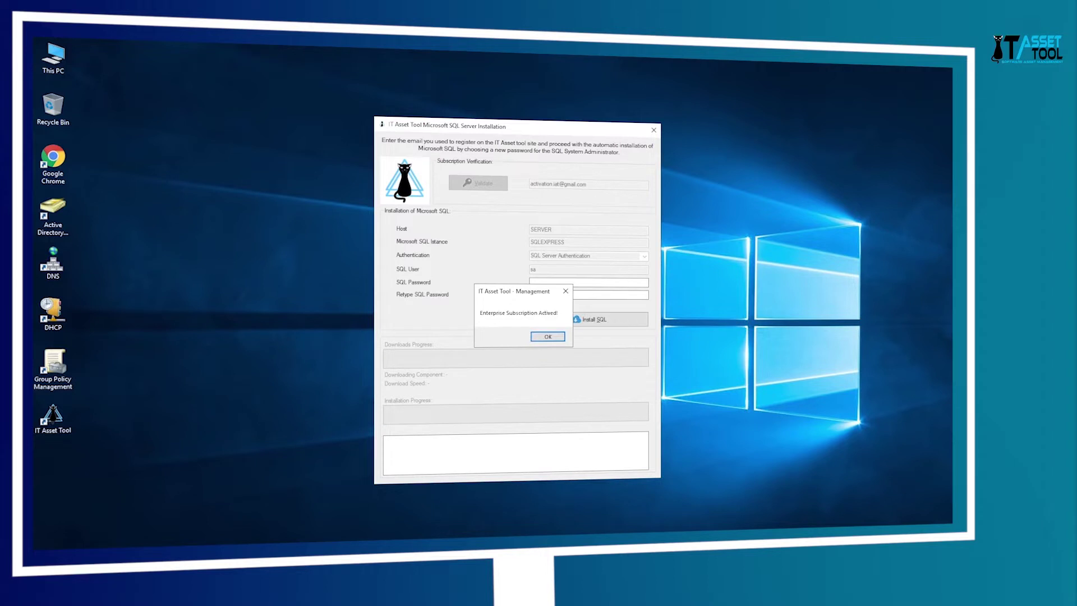
# Dismiss the activation notice, enter and retype the SQL password, and install SQL Server 2019
pyautogui.click(559, 339)
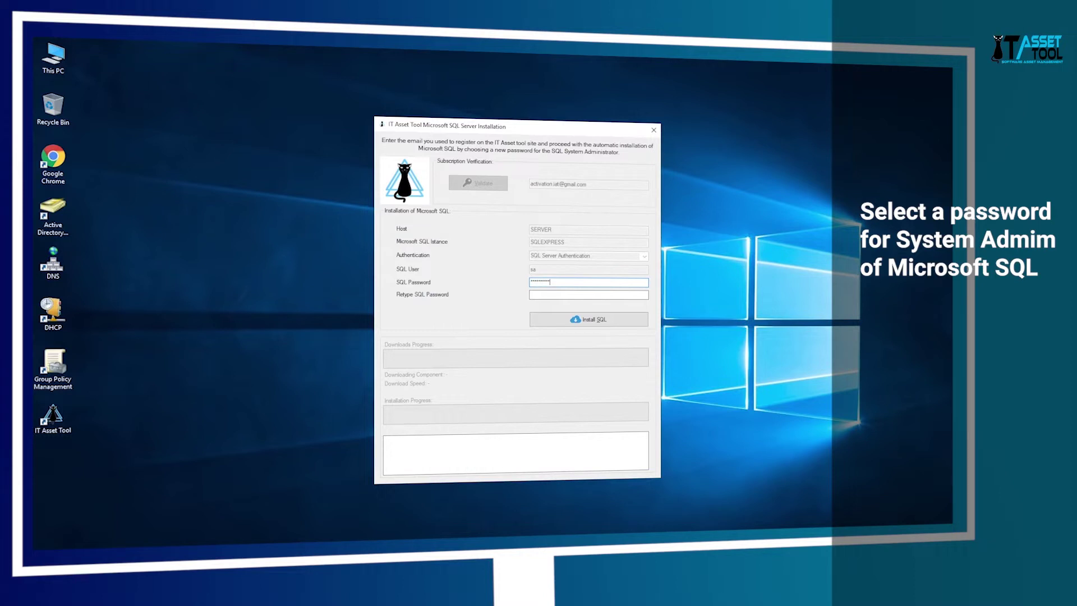
pyautogui.press('Tab')
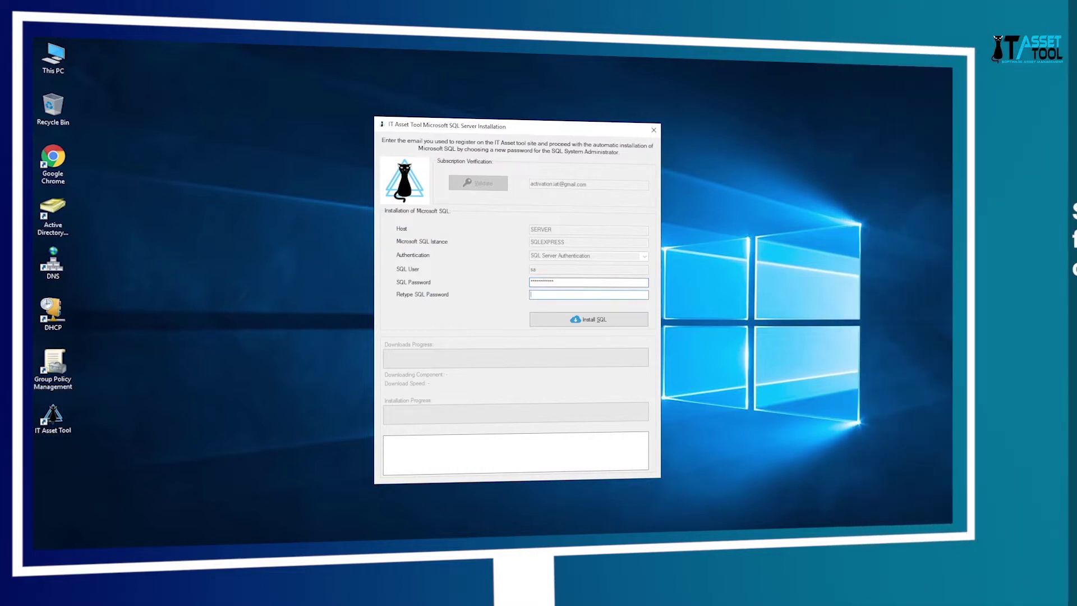
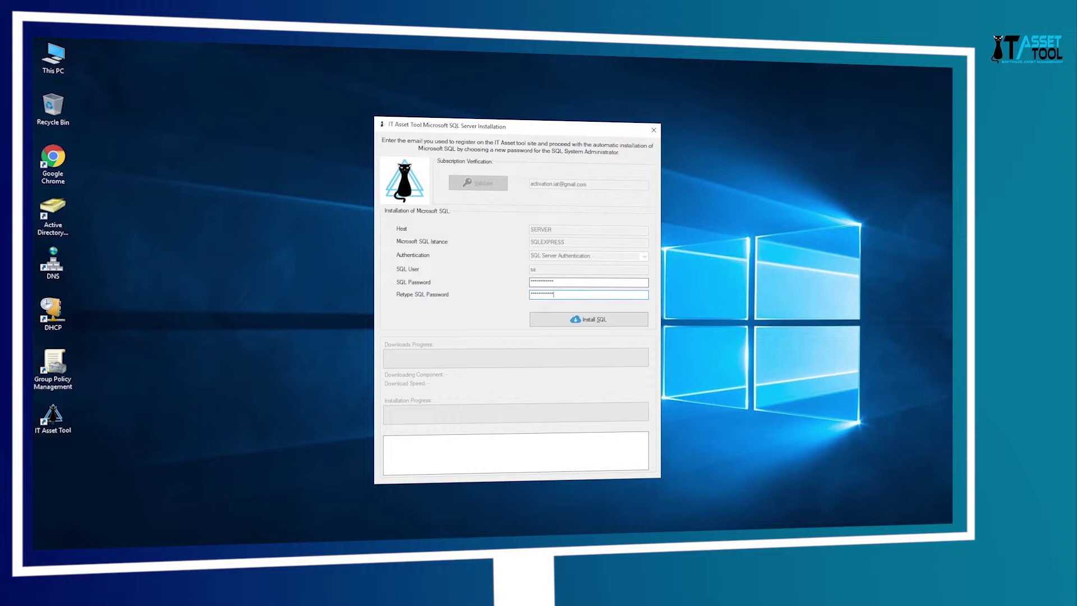
pyautogui.click(561, 322)
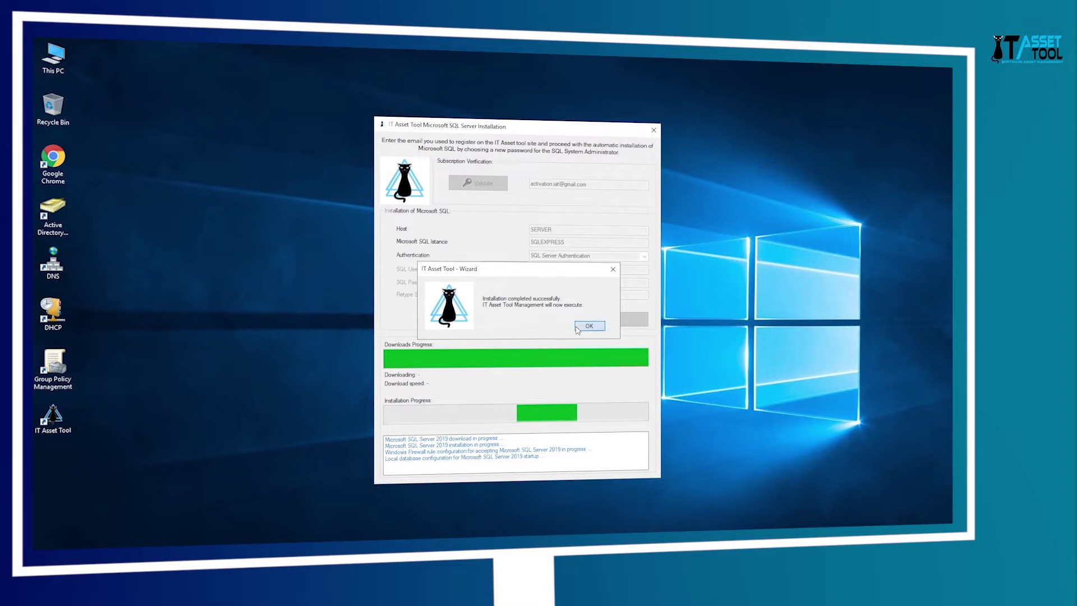
# Set and confirm a new Admin password, let the tool restart, and log in as Admin
pyautogui.click(586, 326)
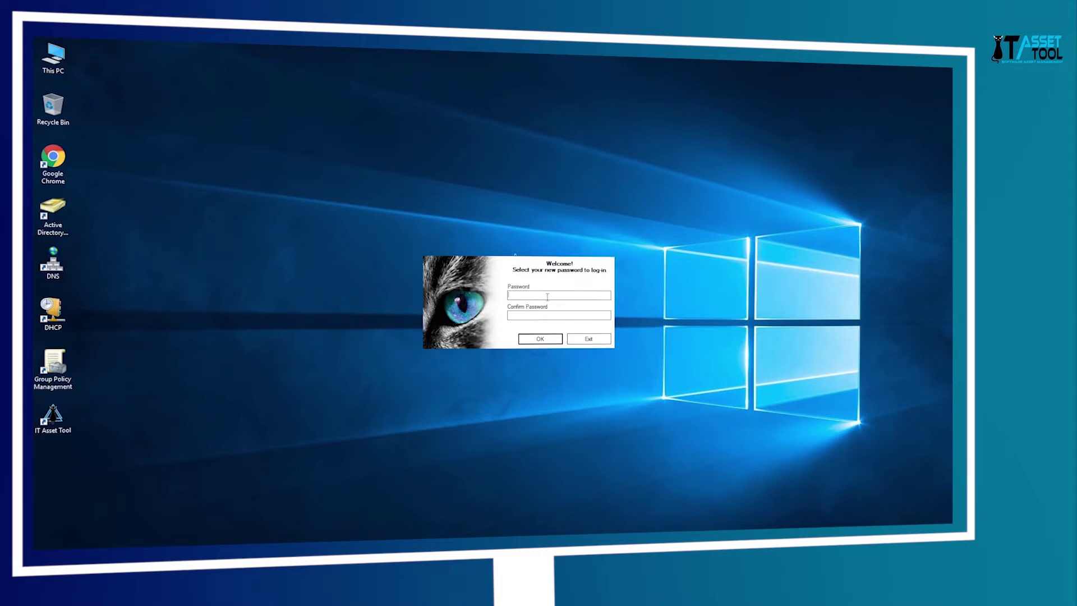
pyautogui.press('Tab')
pyautogui.click(547, 339)
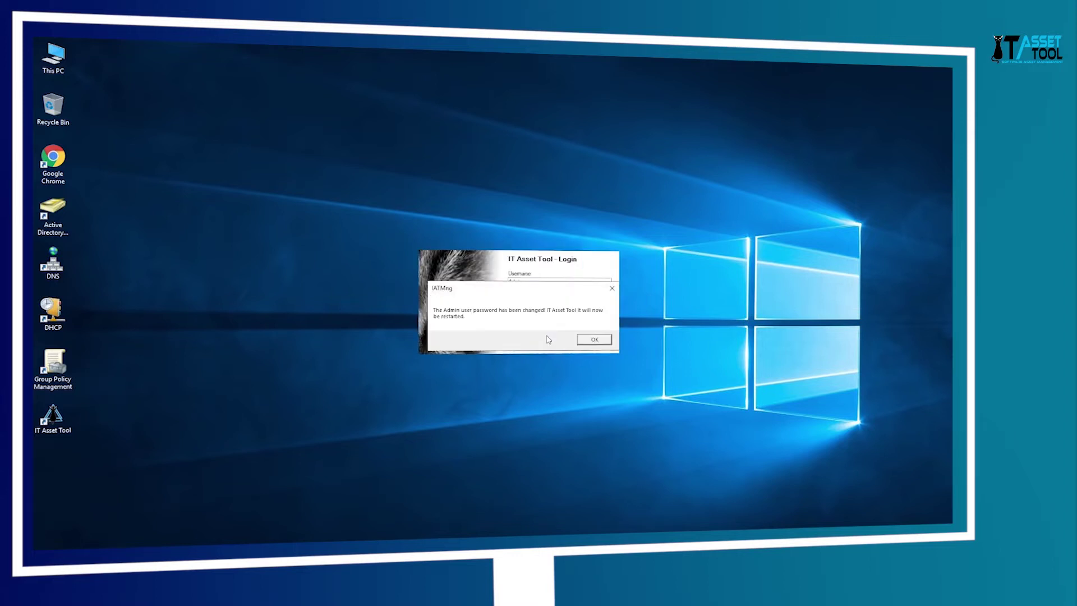
pyautogui.click(593, 338)
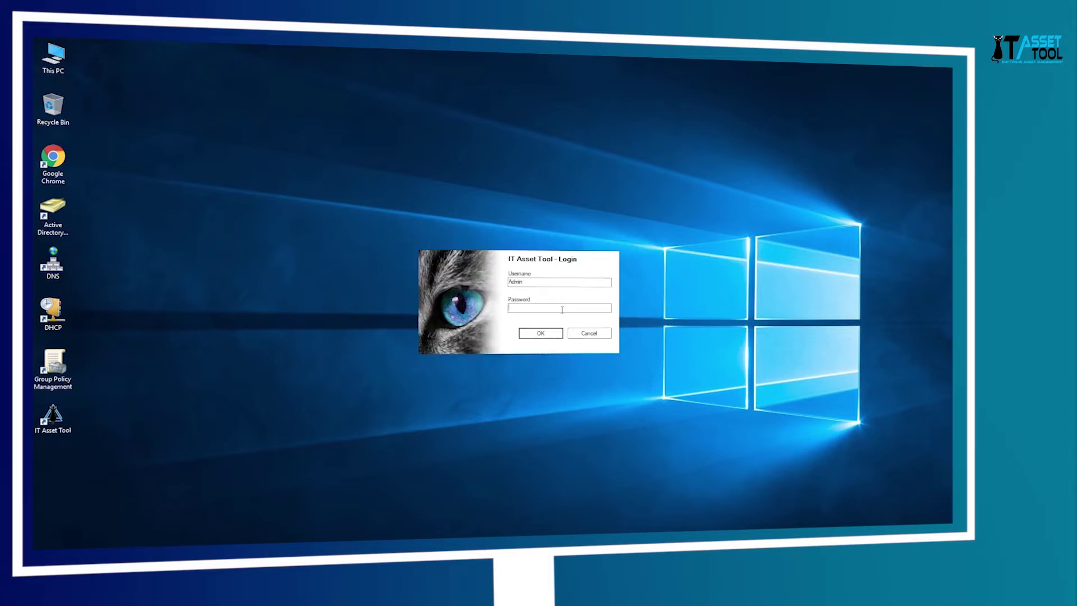
pyautogui.write('dmin')
pyautogui.click(561, 333)
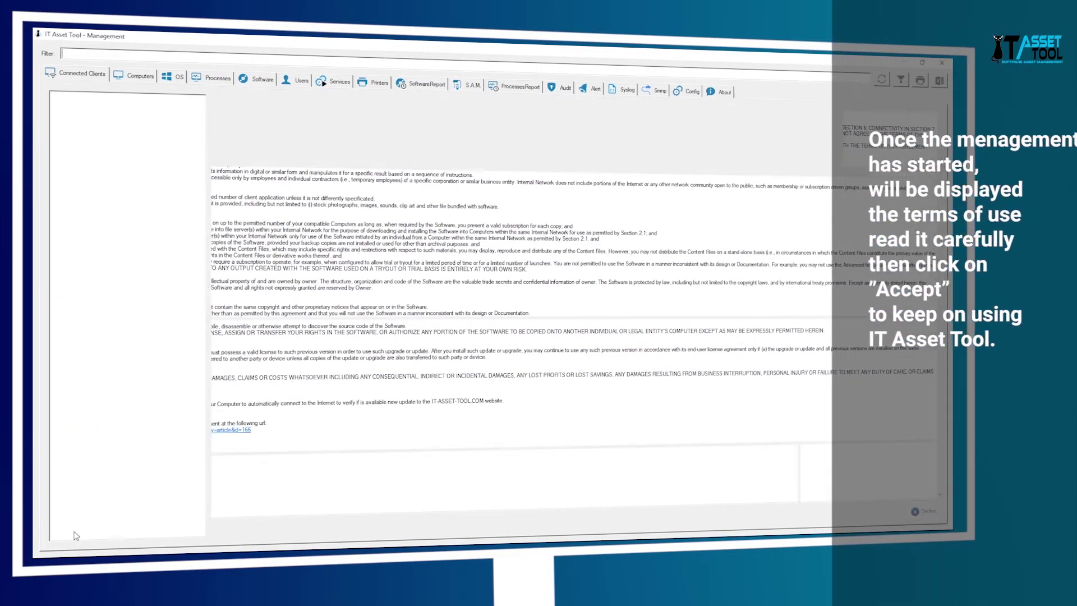
# Accept the license agreement, dismiss the welcome message, and go to the Config page
pyautogui.click(75, 536)
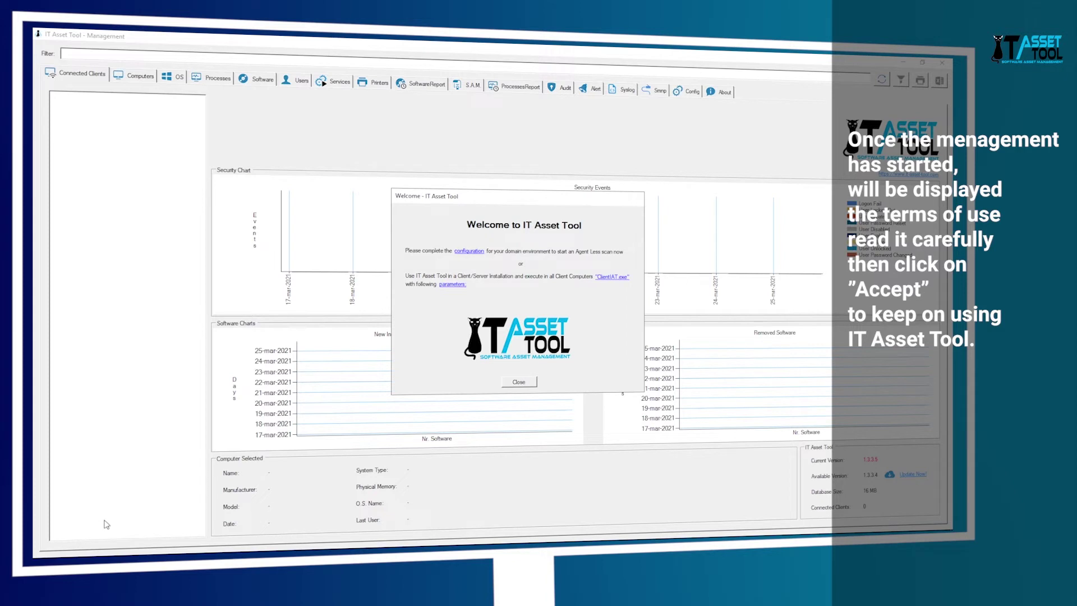
pyautogui.click(515, 382)
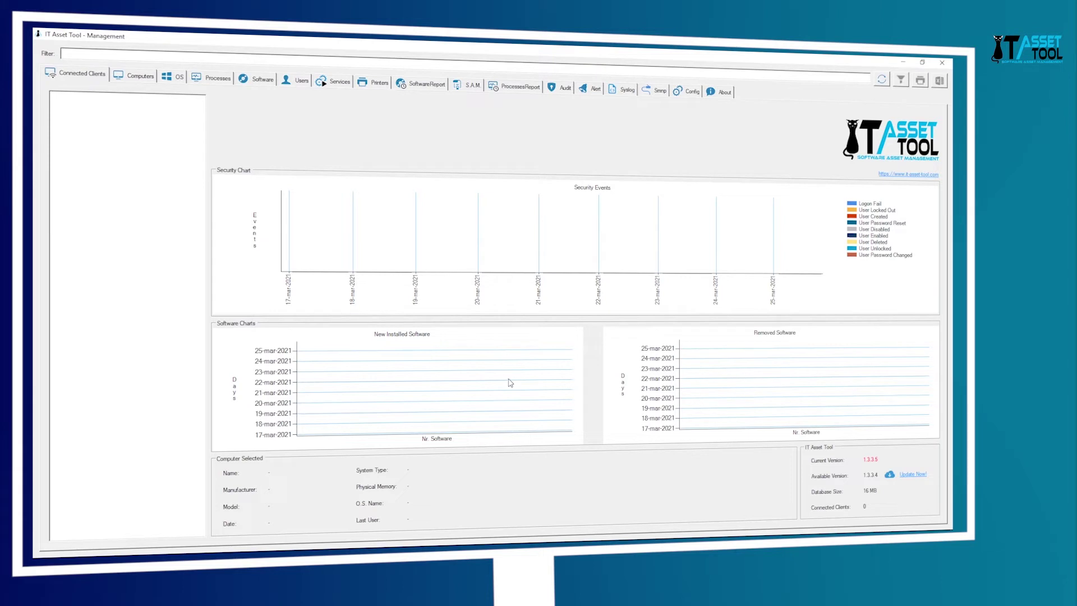
pyautogui.click(677, 97)
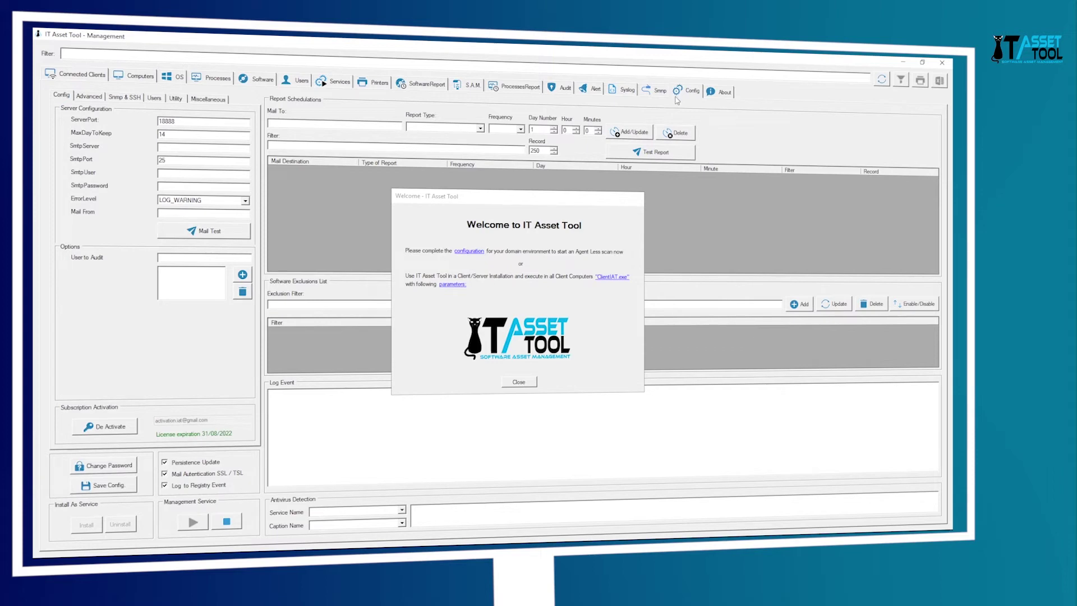
# Enter the iat.local domain and admin credentials in Advanced settings and verify them successfully
pyautogui.click(506, 382)
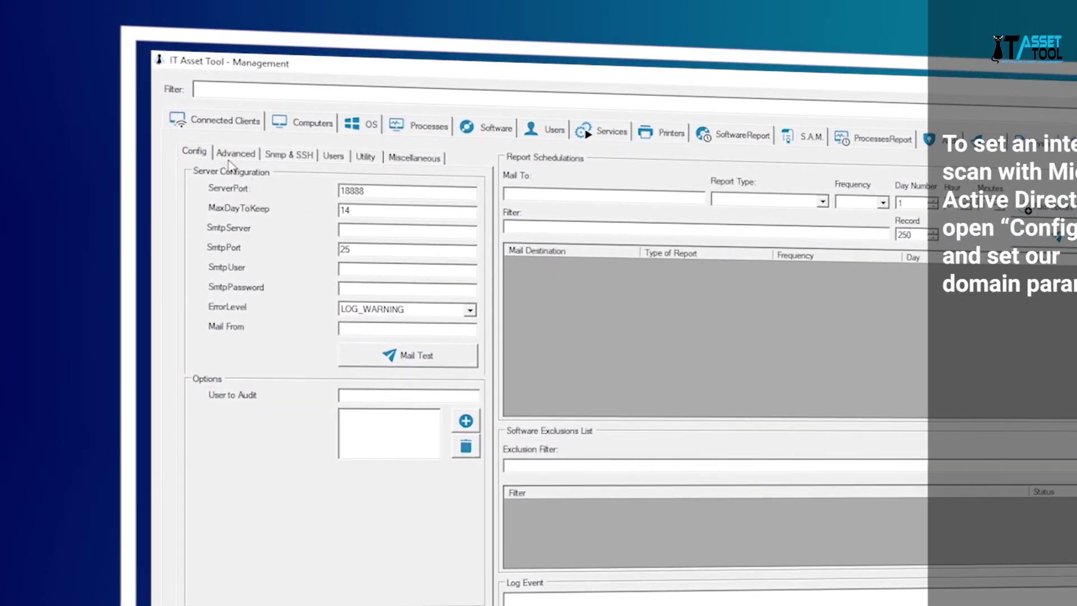
pyautogui.click(227, 155)
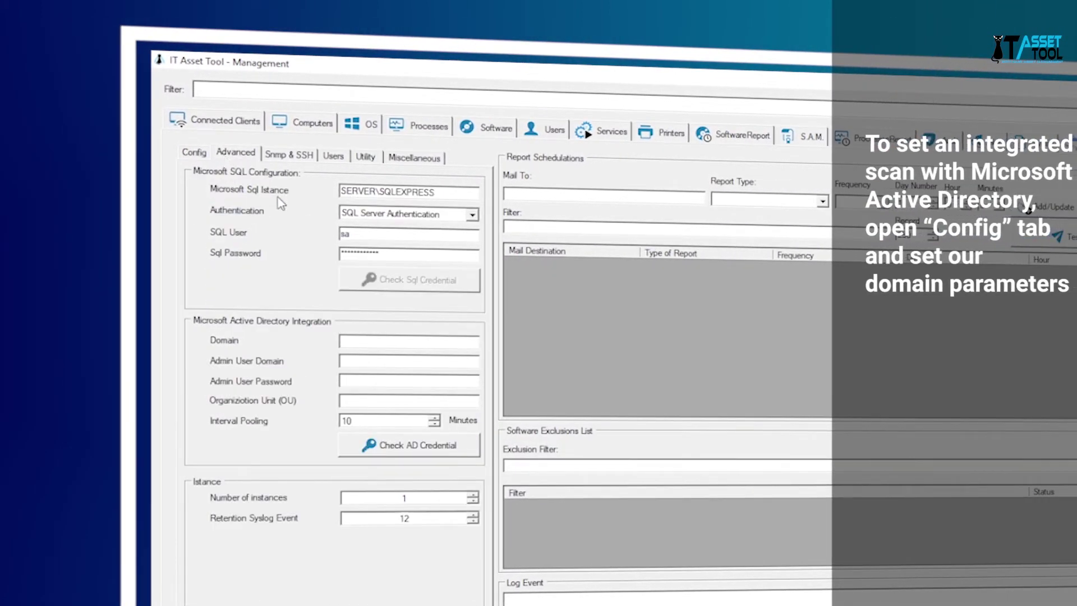
pyautogui.click(395, 342)
pyautogui.write('iat.lo')
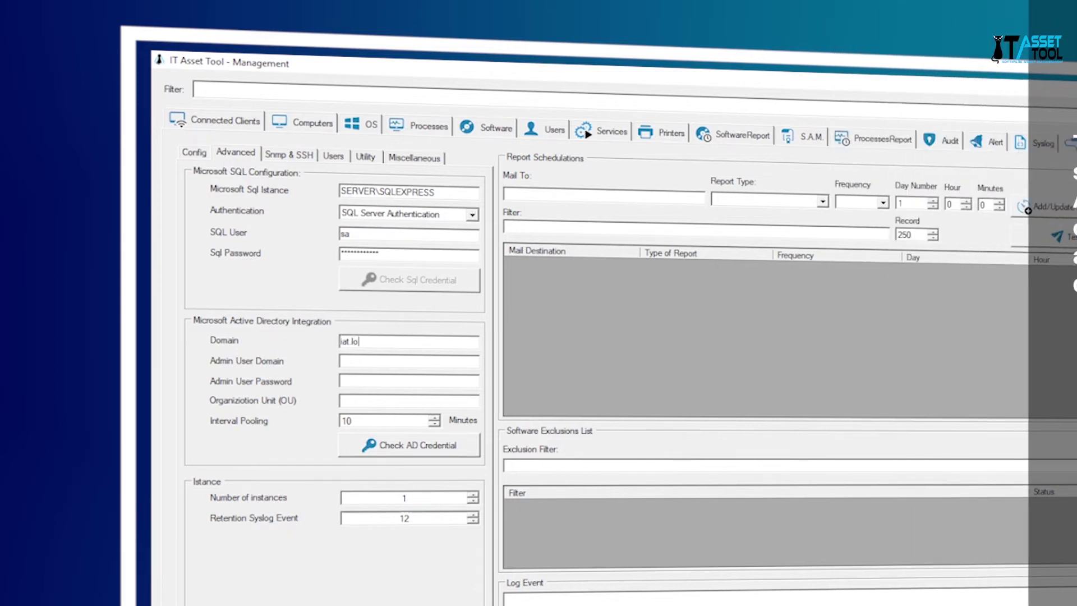
pyautogui.write('cal')
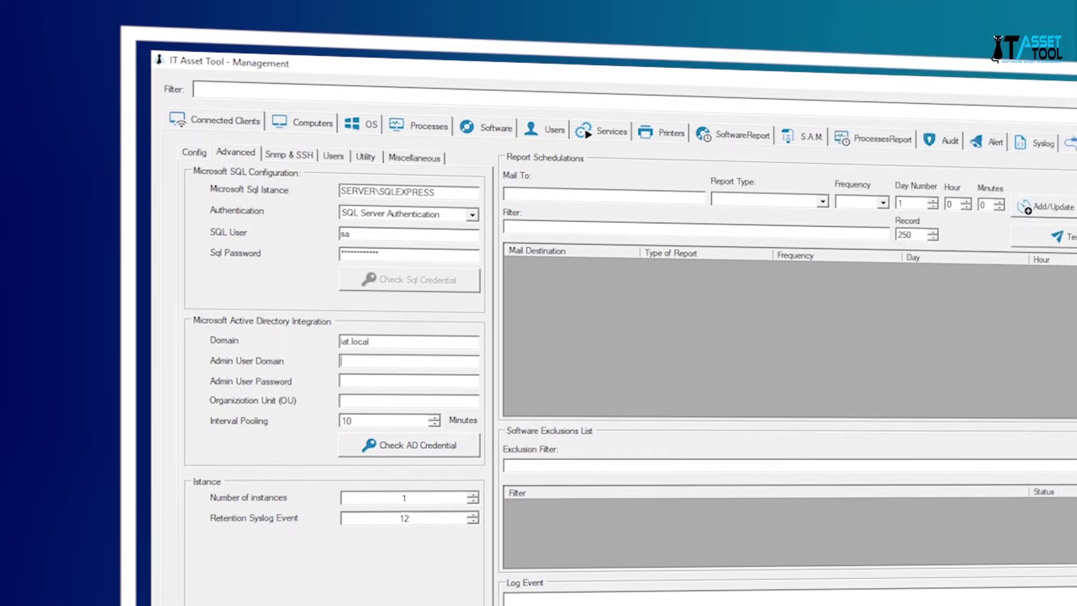
pyautogui.write('administrator')
pyautogui.press('Tab')
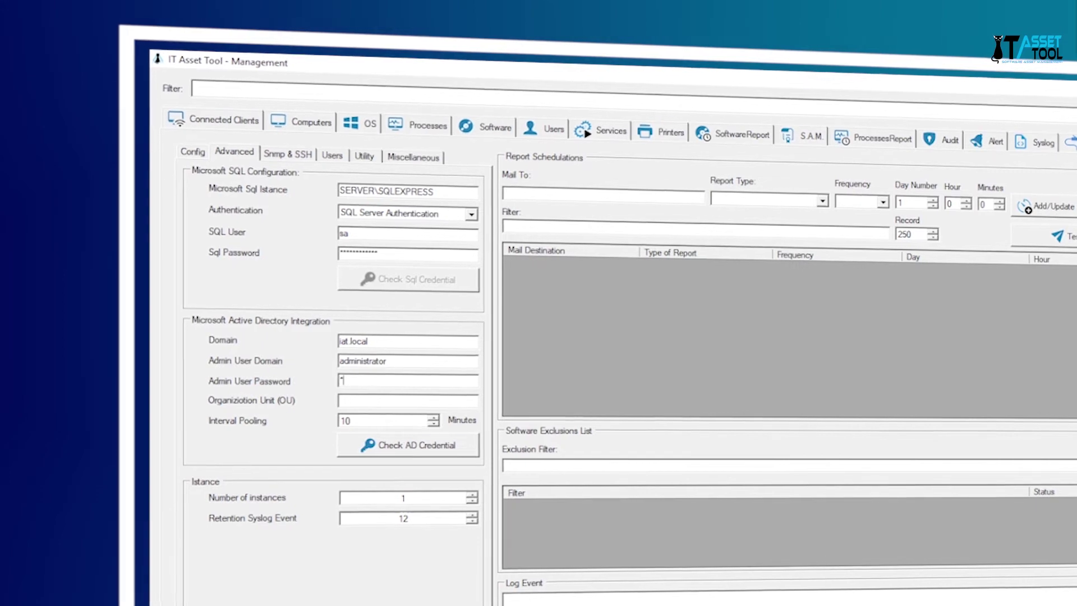
pyautogui.write('*********')
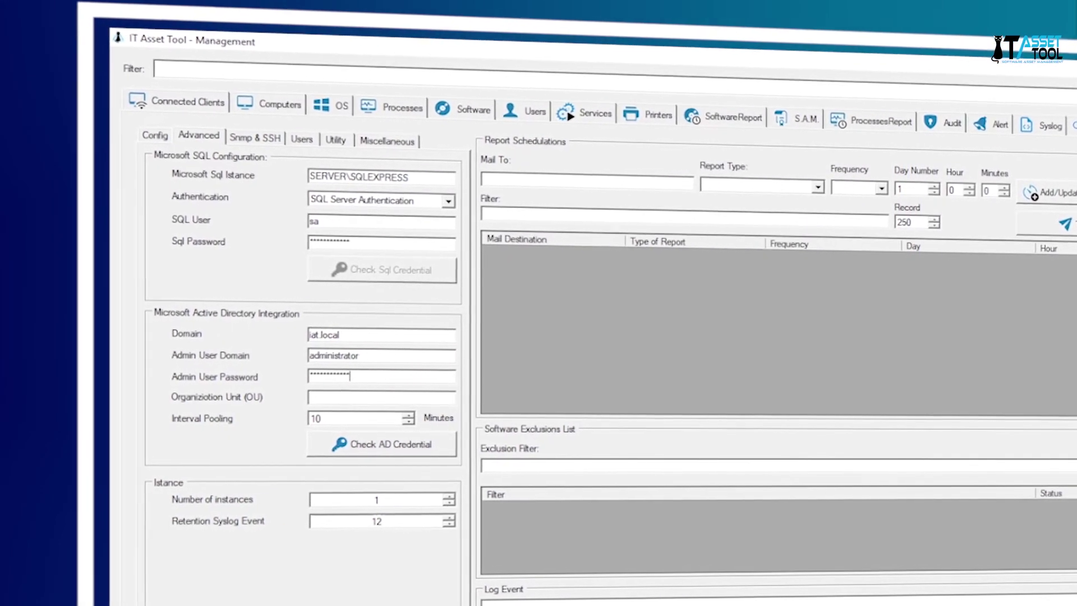
pyautogui.write('*****')
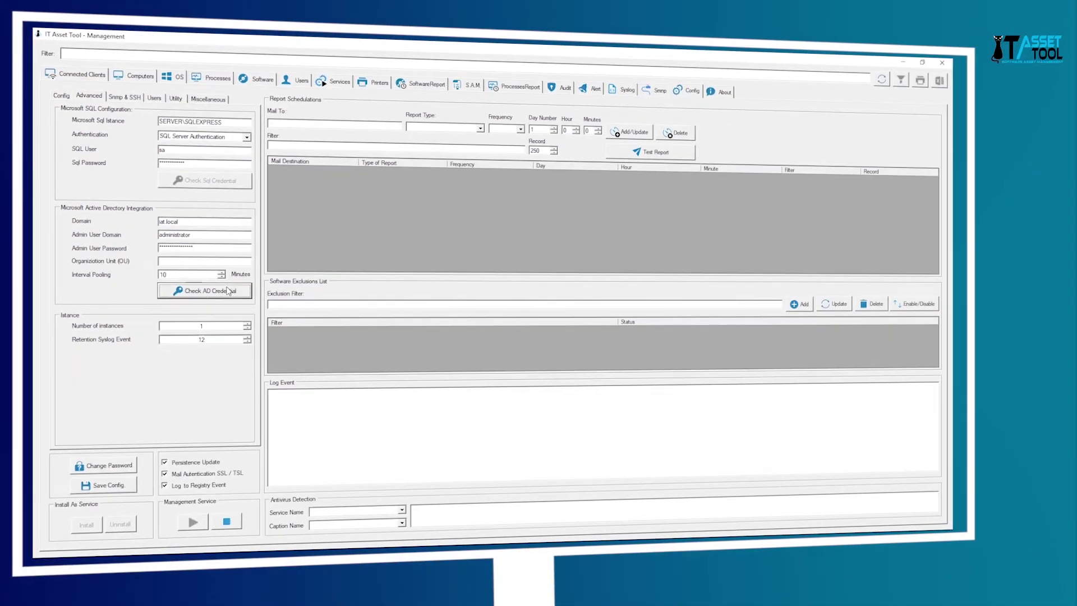
pyautogui.click(228, 290)
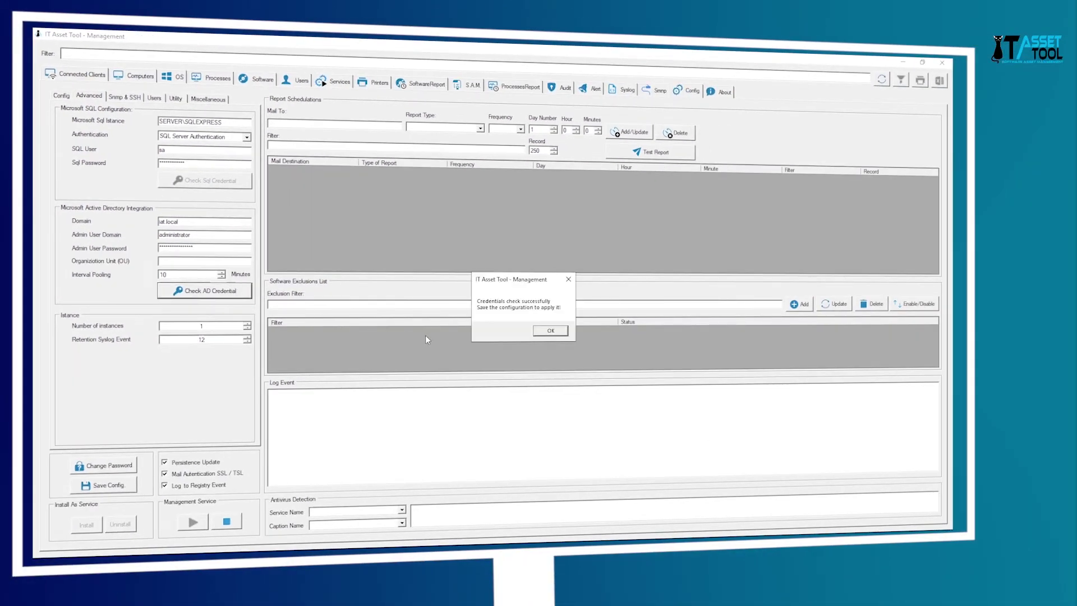
pyautogui.click(536, 332)
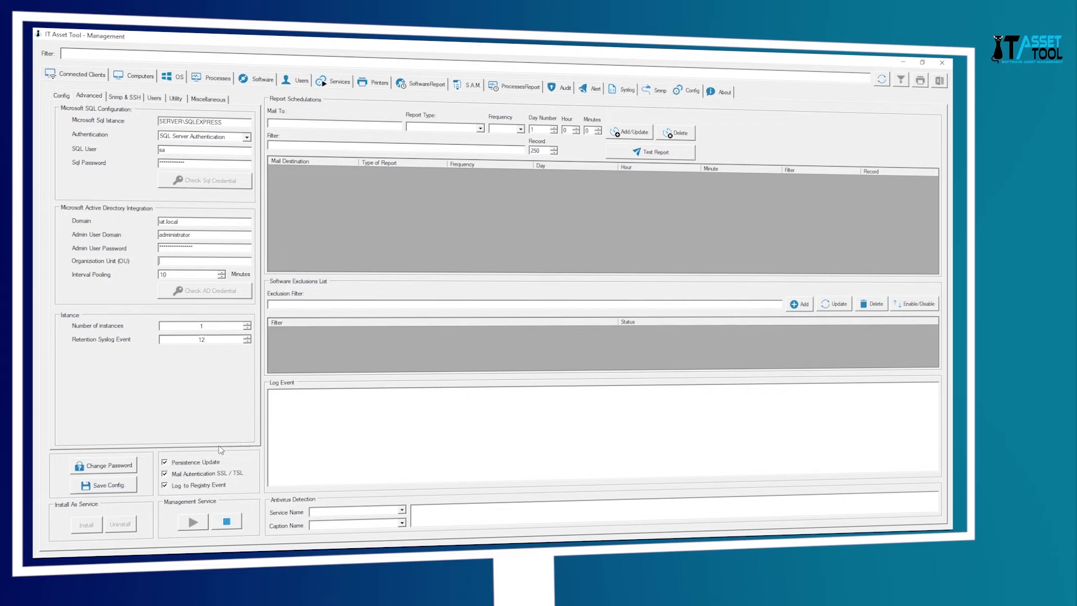
# Save and confirm the configuration change, then bring up the Miscellaneous settings
pyautogui.click(126, 489)
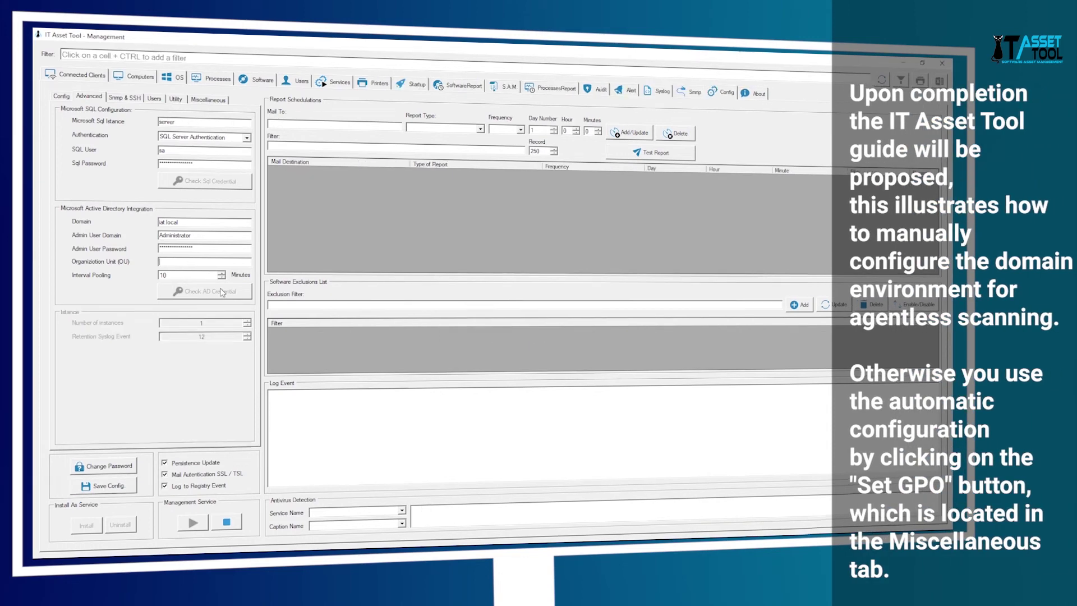
pyautogui.click(222, 292)
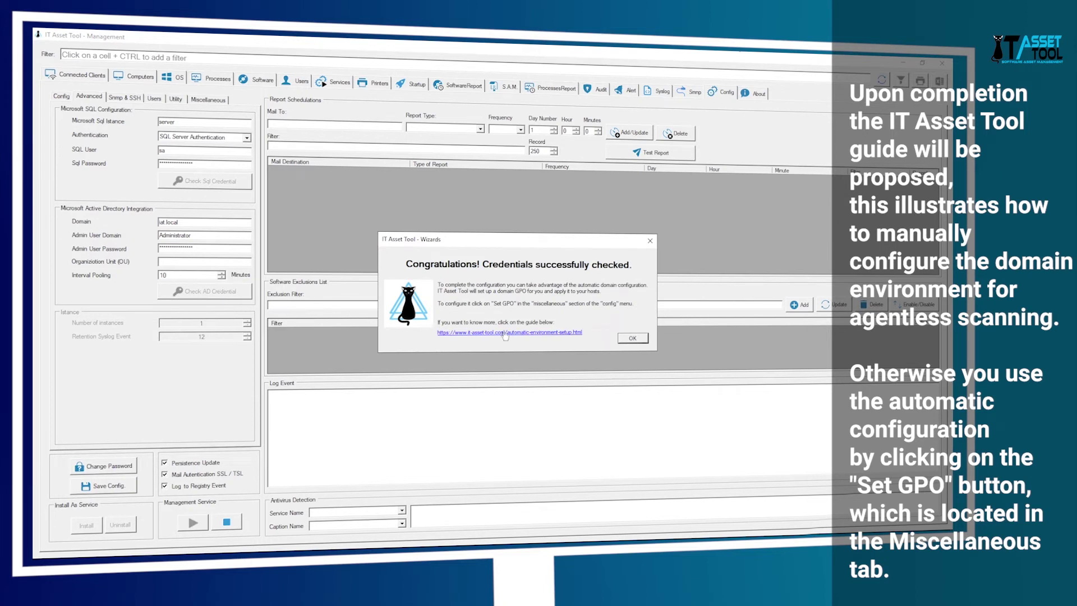
pyautogui.click(630, 339)
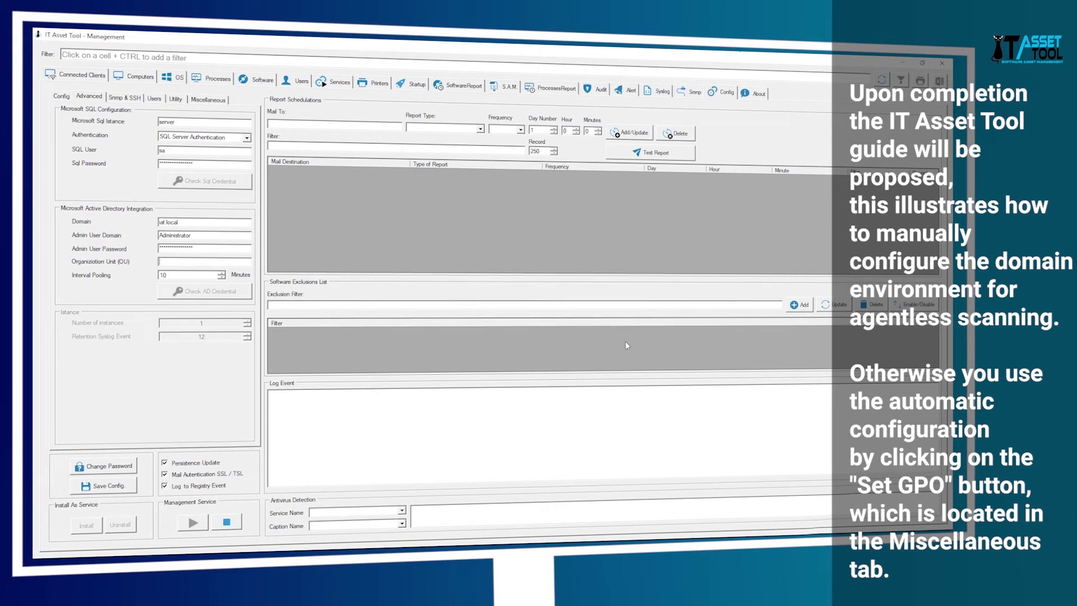
pyautogui.click(207, 100)
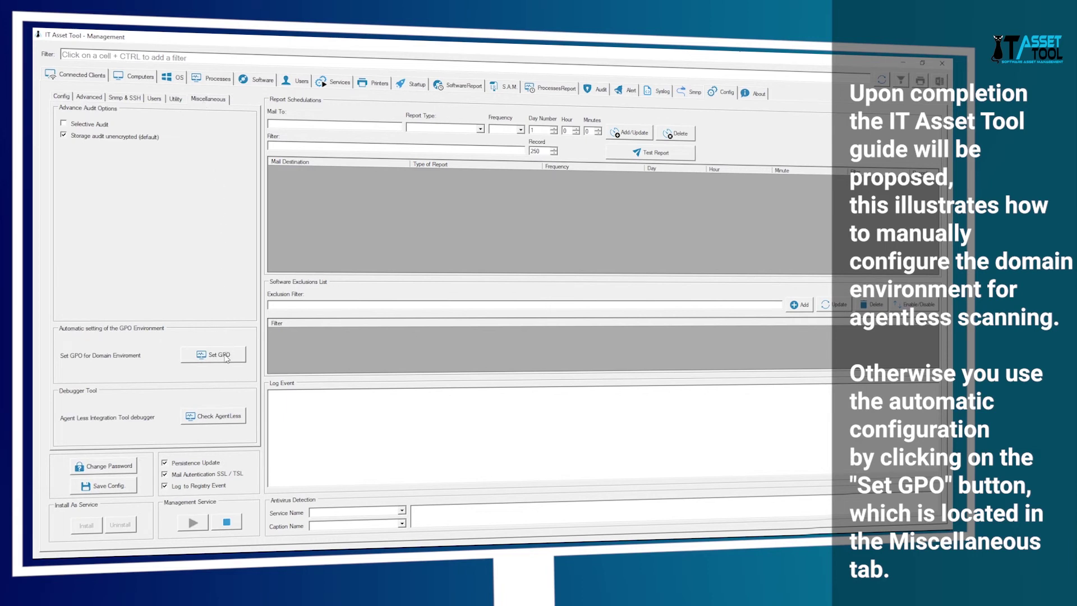
# Run Set GPO and confirm the warning so the domain GPO is imported
pyautogui.click(225, 359)
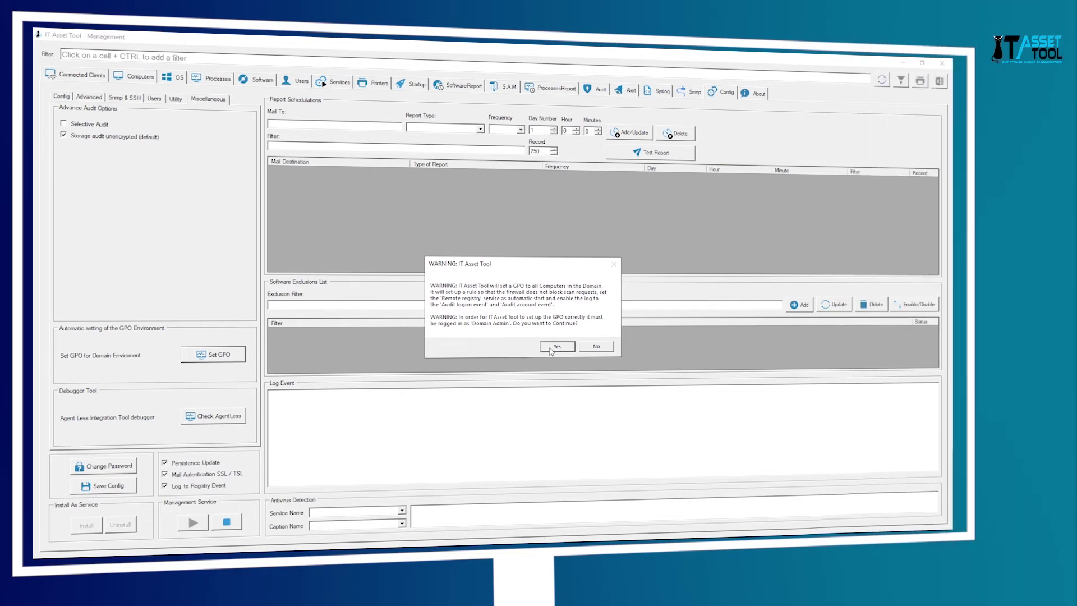
pyautogui.click(551, 349)
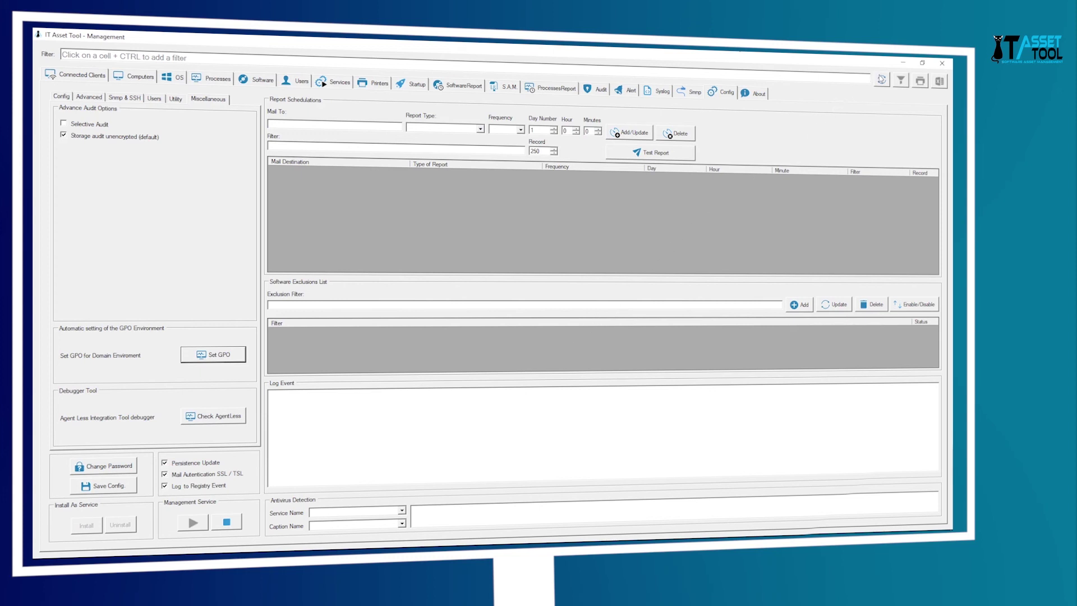
# Refresh the data to start scanning the domain computers
pyautogui.click(880, 79)
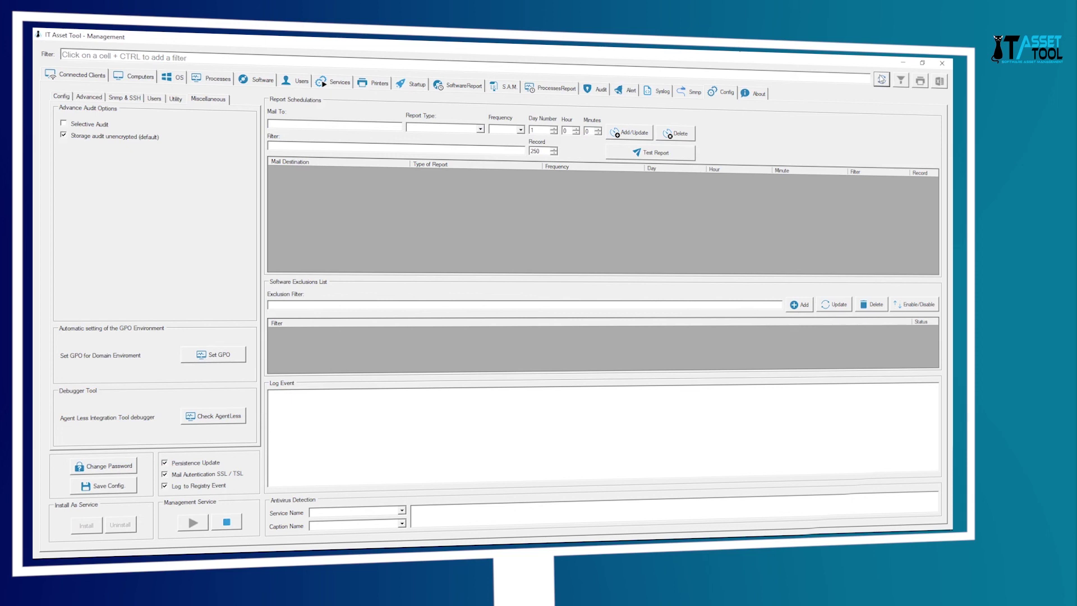